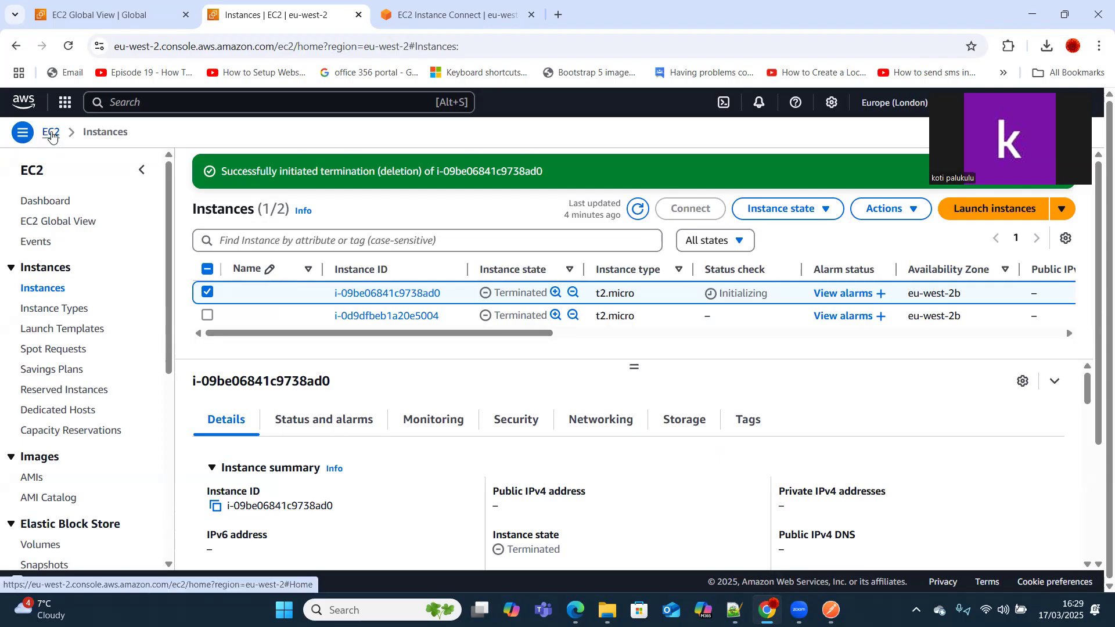
Step: Go back to the AWS Console Home and close the leftover EC2 Global View tab
left_click(51, 134)
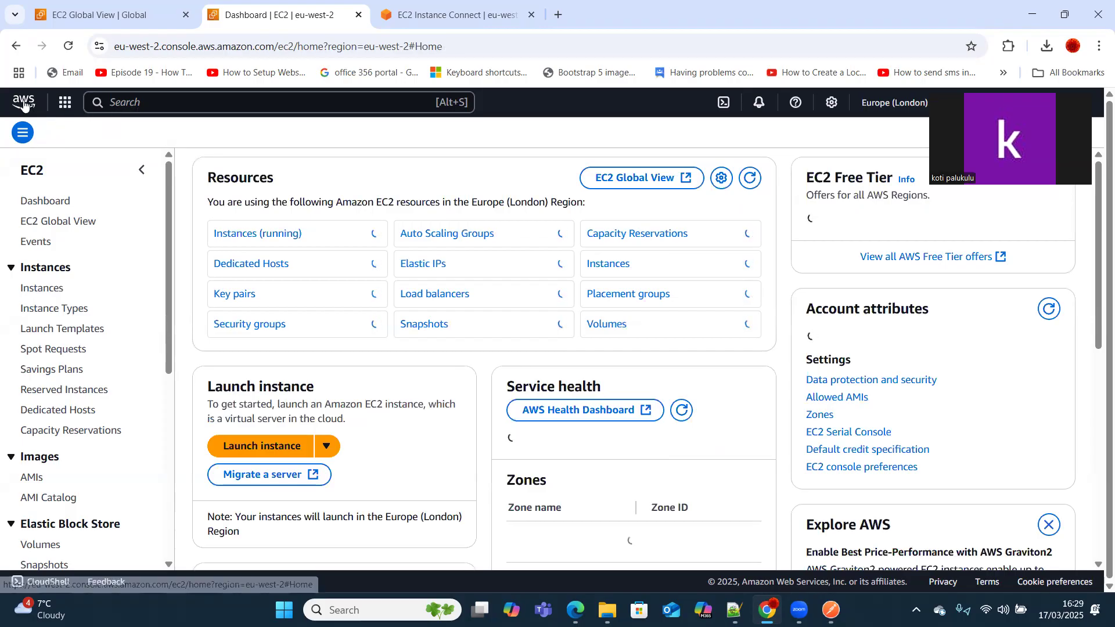
left_click(23, 104)
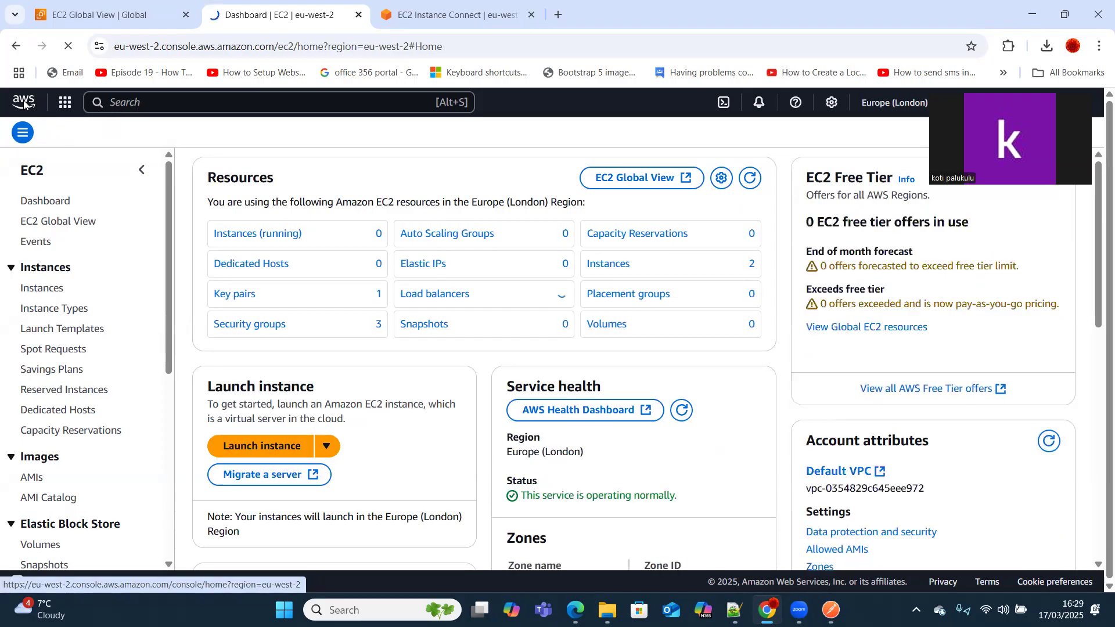
left_click(186, 15)
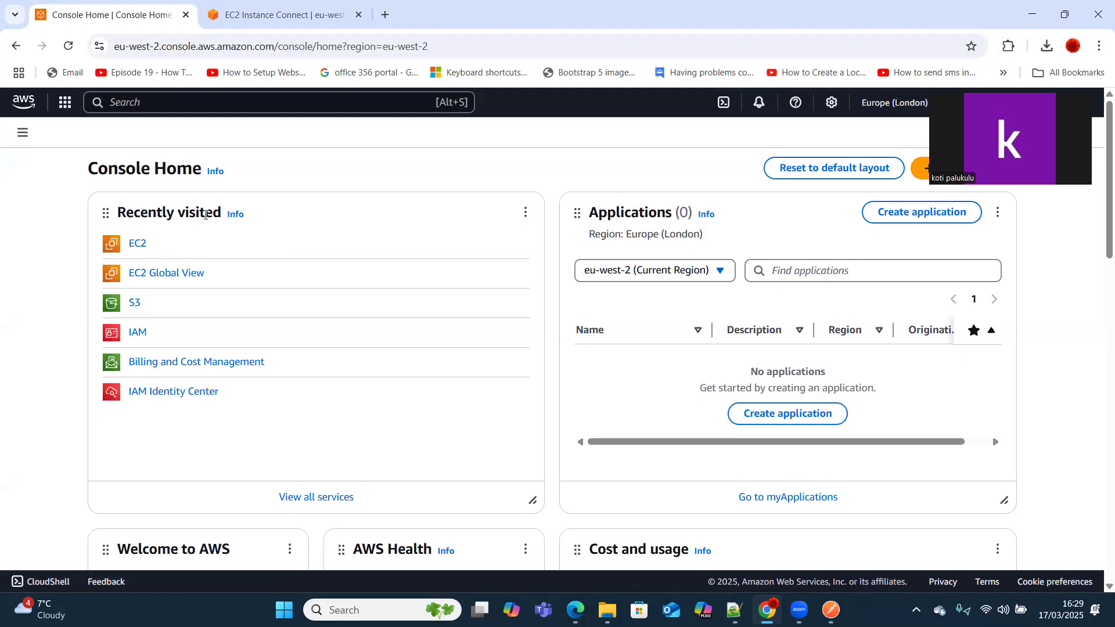
Step: Search the AWS services for Ec2 and open the EC2 service
left_click(179, 103)
type("W")
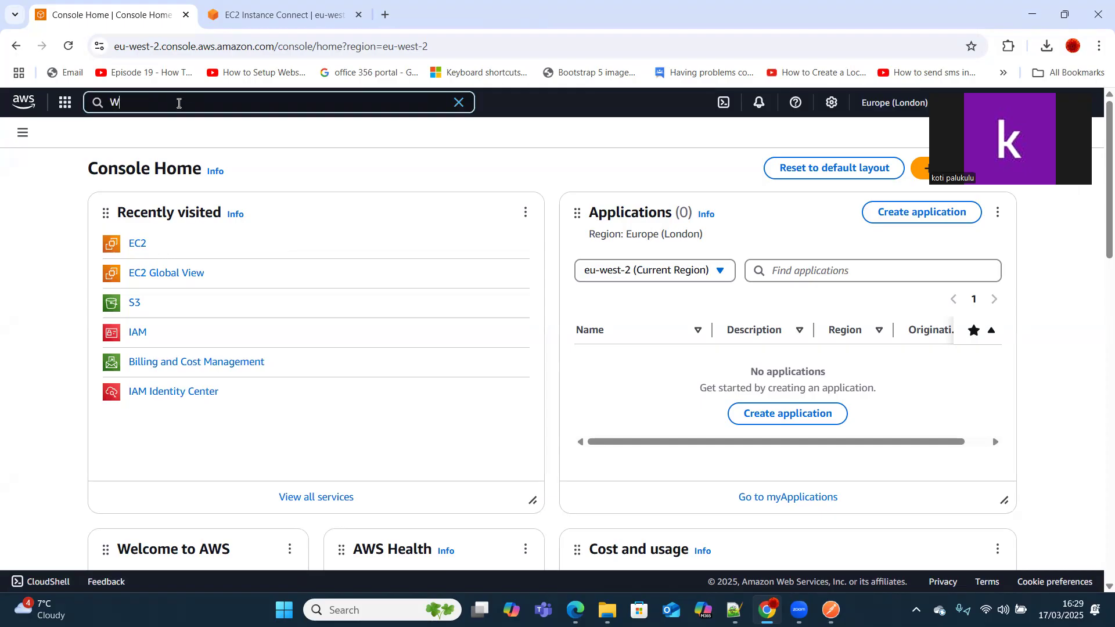
key("BackSpace")
type("Ec2")
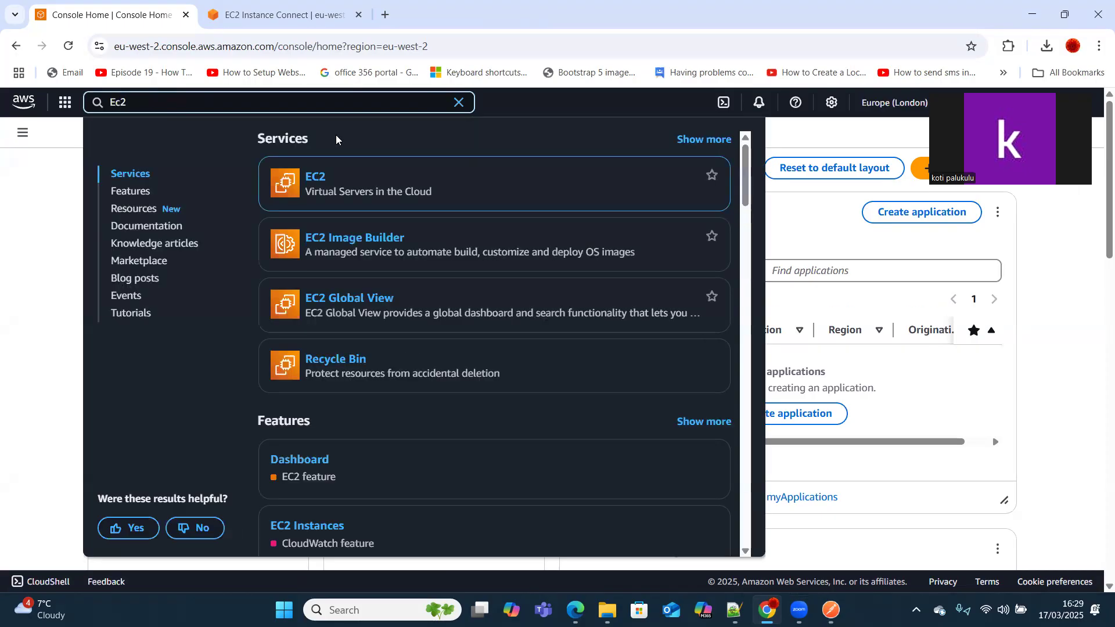
left_click(317, 179)
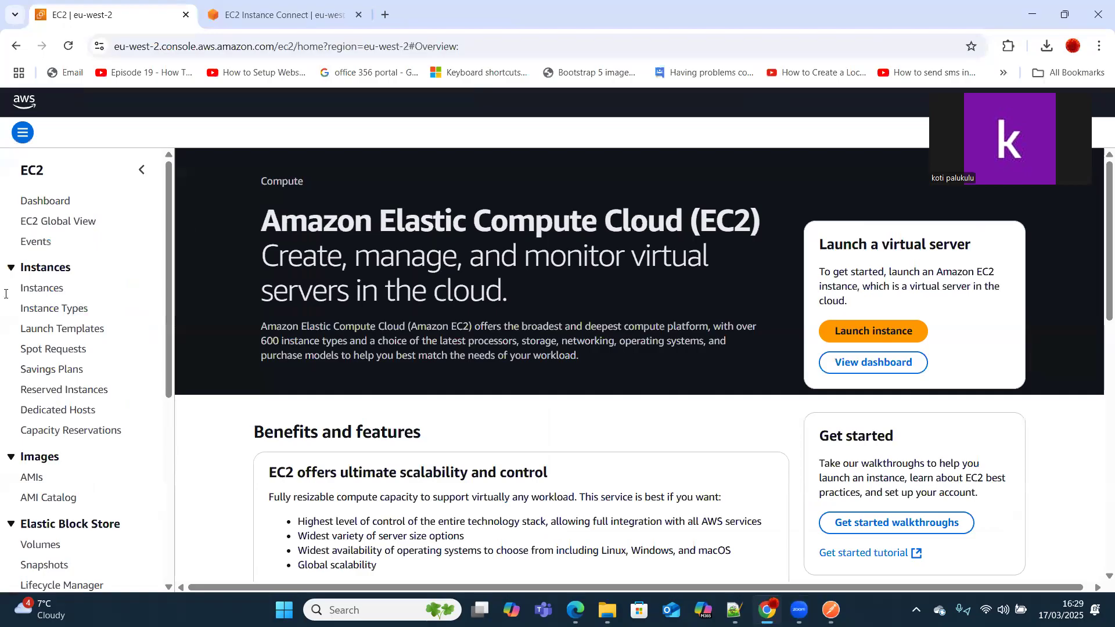
Step: Start launching a new instance from the Instances list and look over the available Amazon Linux machine images
left_click(50, 292)
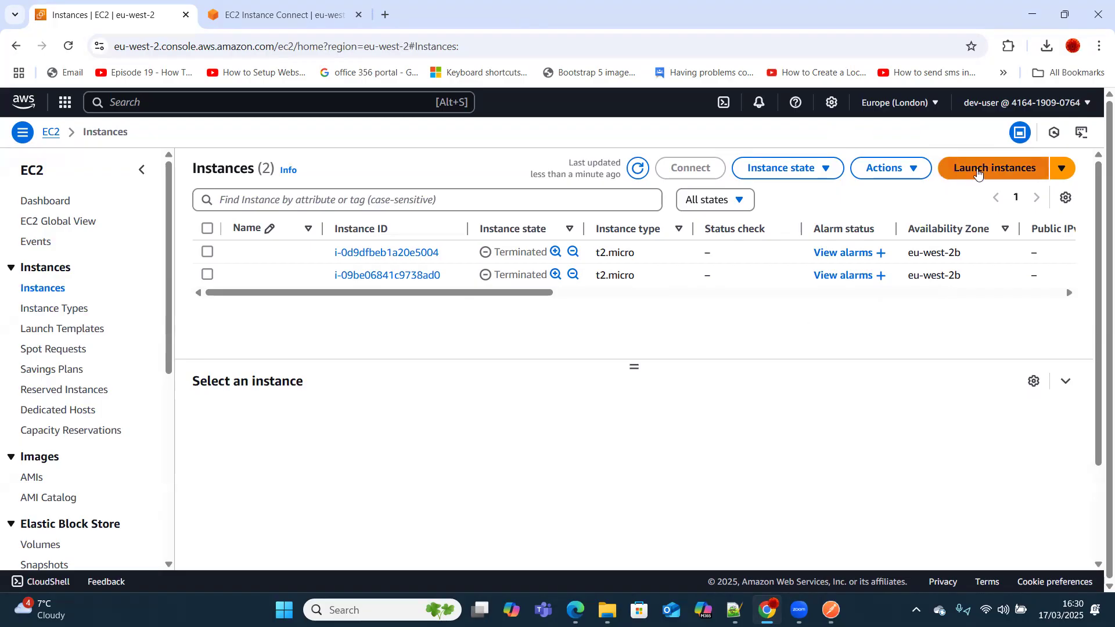
left_click(978, 173)
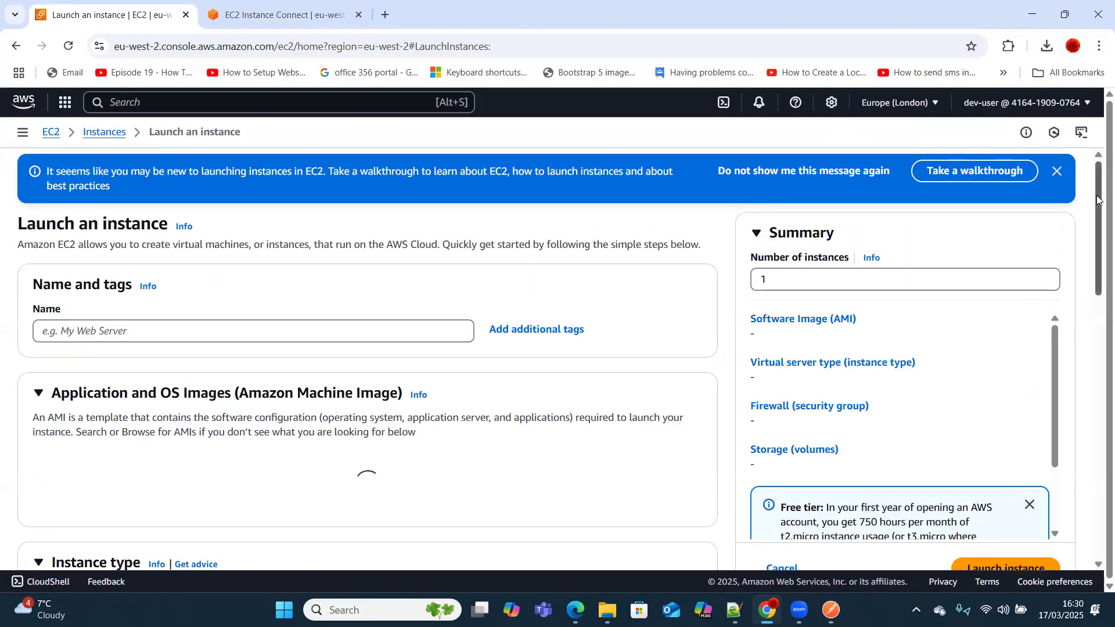
left_click_drag(1096, 199, 1097, 262)
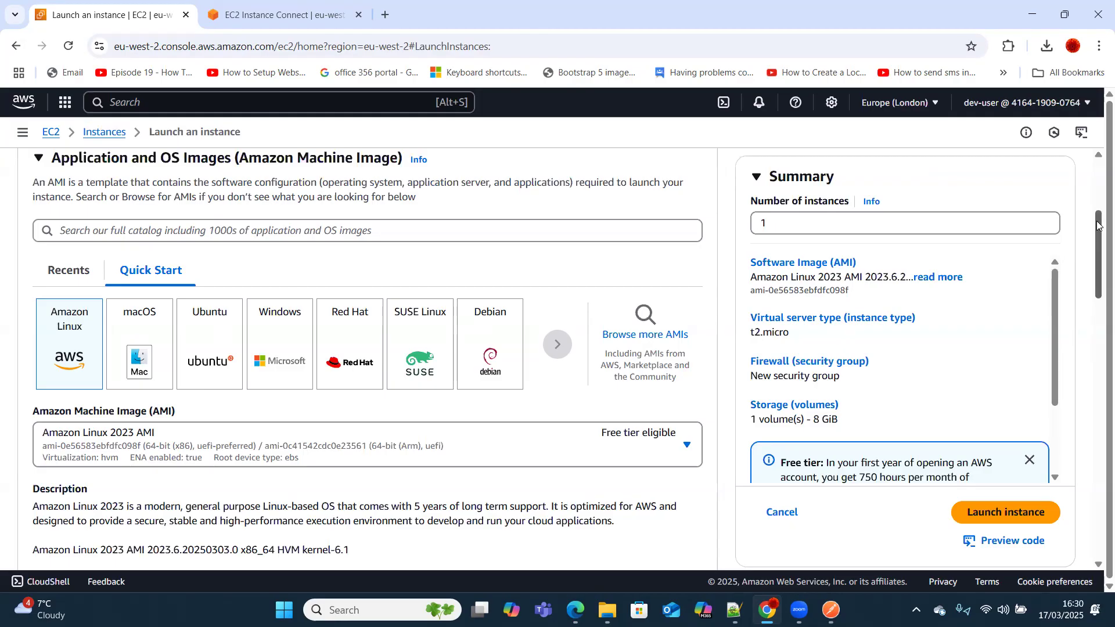
mouse_move(1098, 225)
left_mouse_down()
mouse_move(1097, 190)
mouse_move(1097, 246)
left_mouse_up()
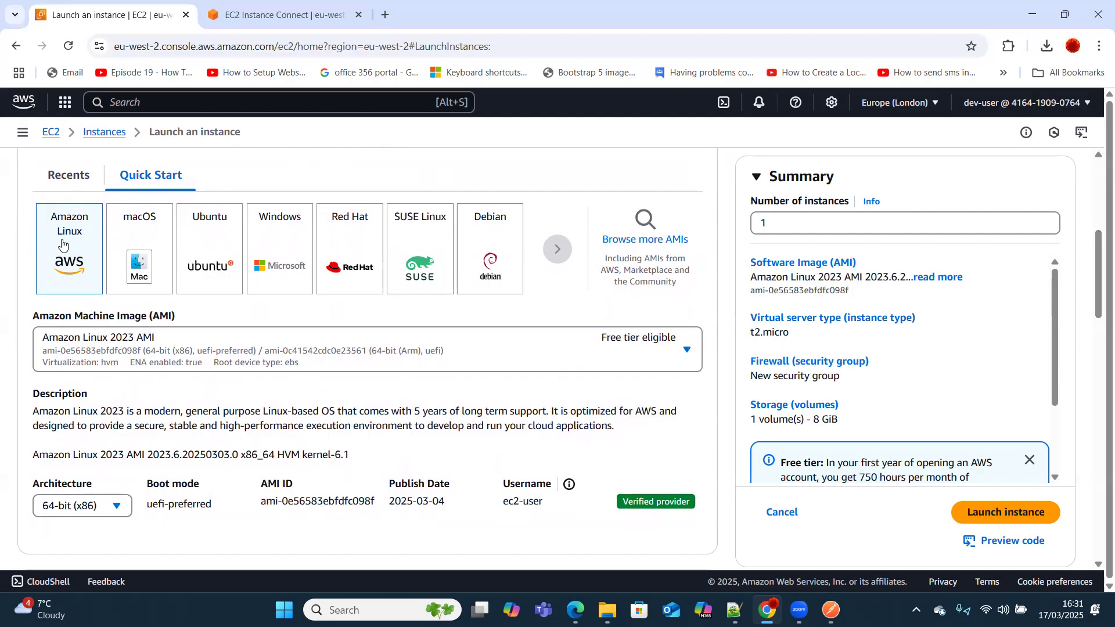
left_click(368, 355)
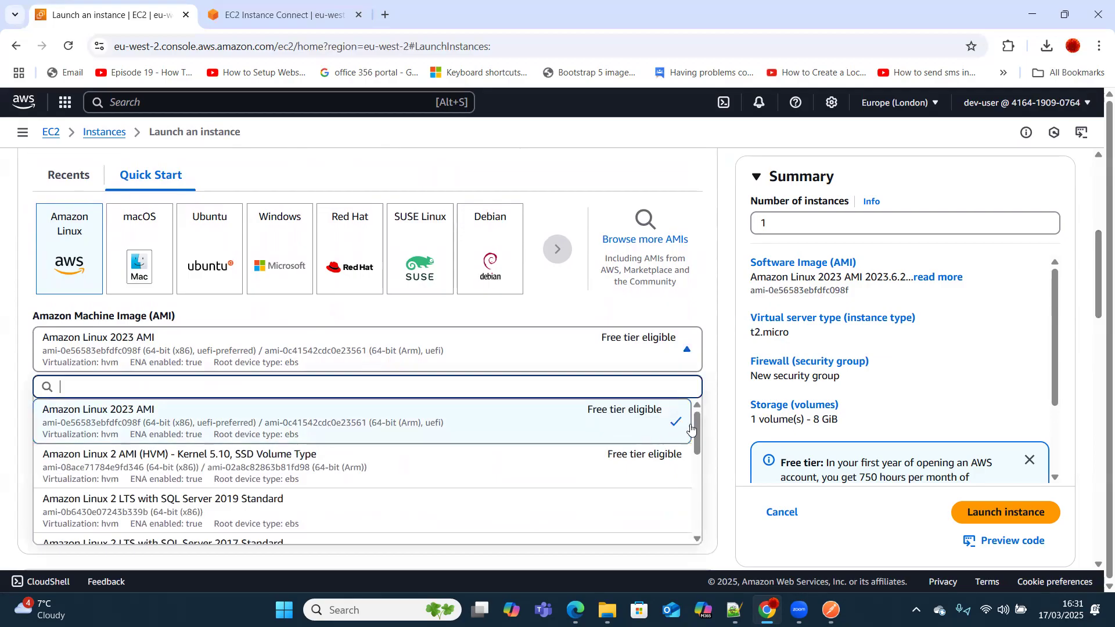
mouse_move(697, 428)
left_mouse_down()
mouse_move(693, 511)
mouse_move(678, 424)
left_mouse_up()
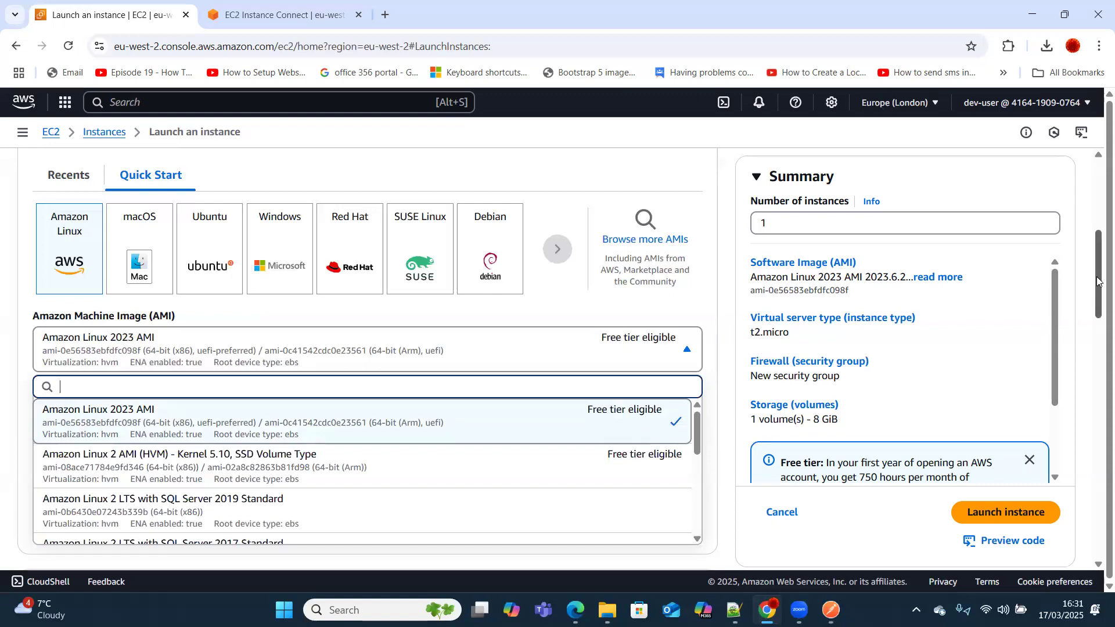
left_click_drag(1097, 281, 1097, 303)
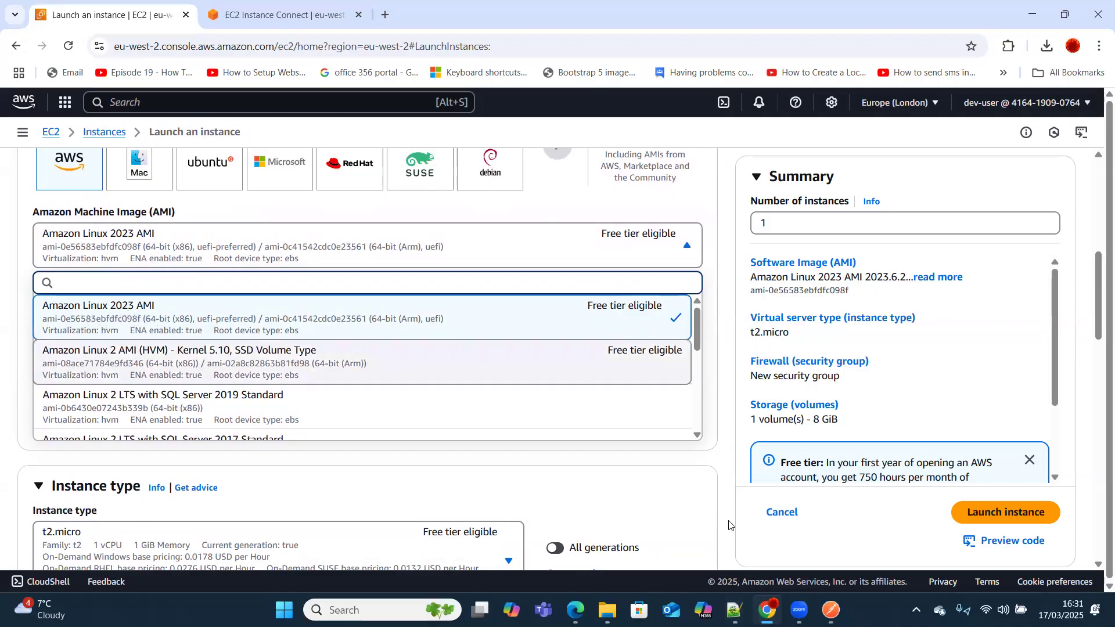
left_click_drag(1097, 315, 1097, 372)
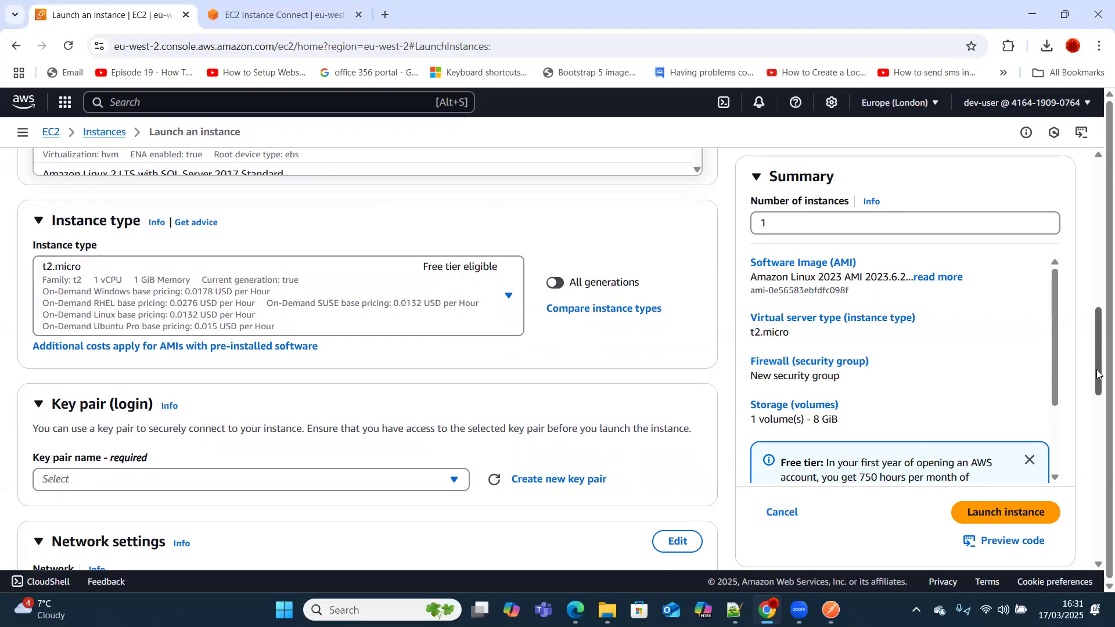
left_click_drag(1097, 336, 1097, 379)
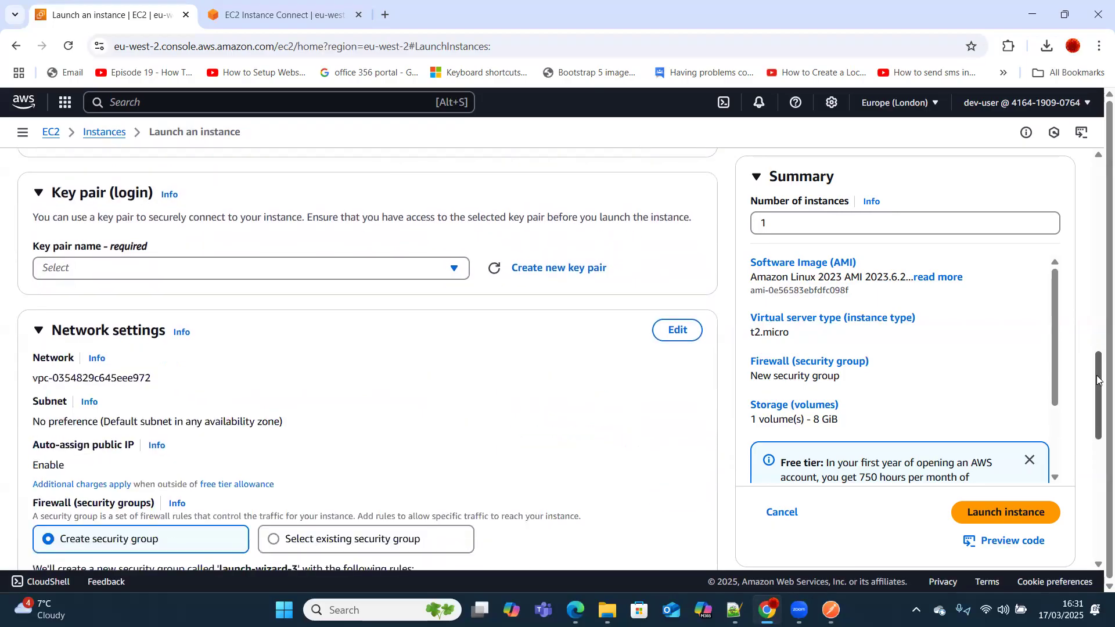
left_click(559, 269)
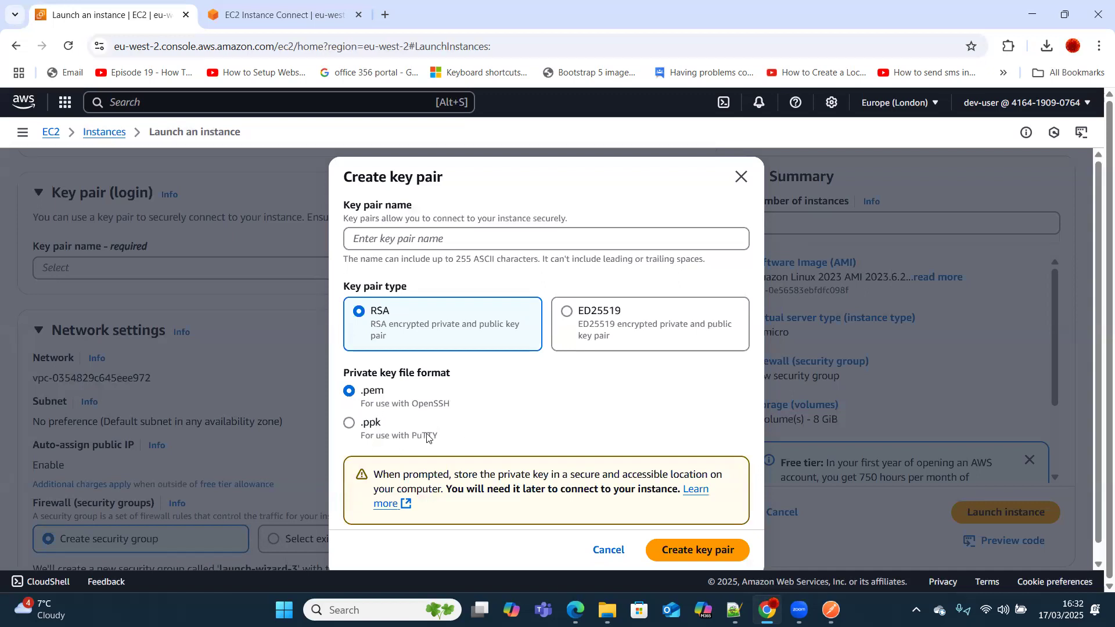
left_click(348, 424)
left_click(610, 550)
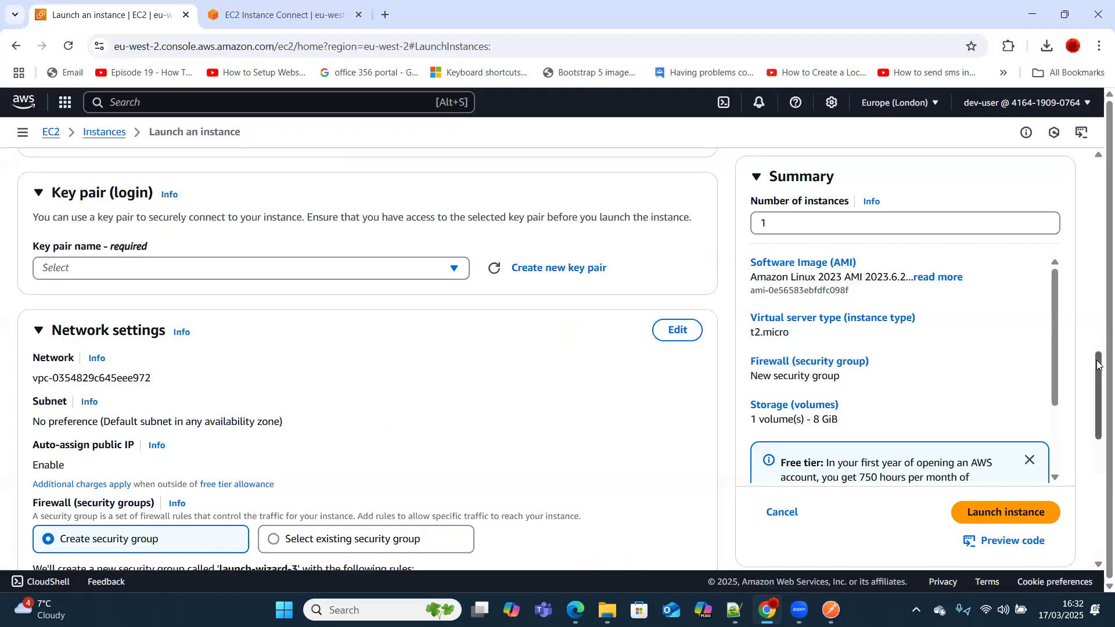
Step: Select the existing ec2-key-pair as the login key pair for the new instance
mouse_move(1097, 365)
left_mouse_down()
mouse_move(1097, 391)
mouse_move(1097, 344)
left_mouse_up()
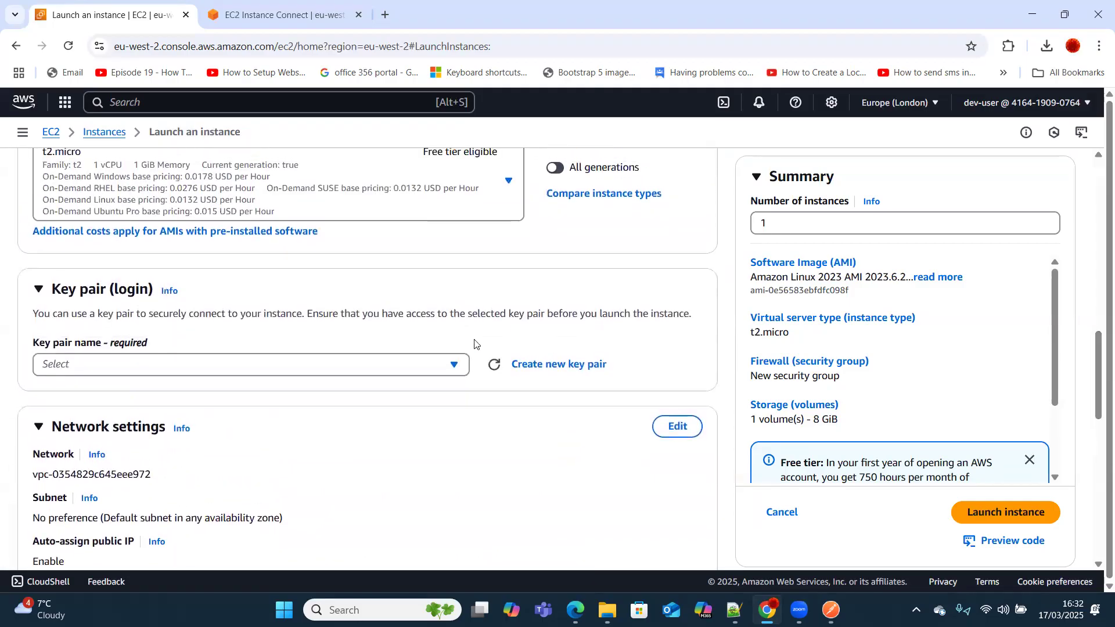
left_click(449, 376)
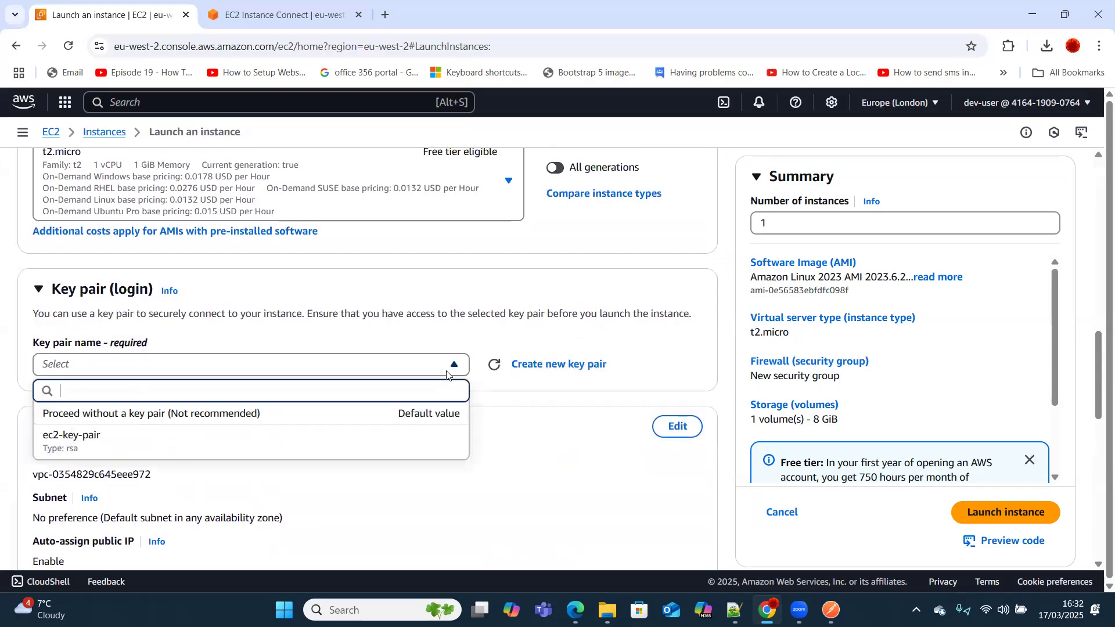
left_click(112, 443)
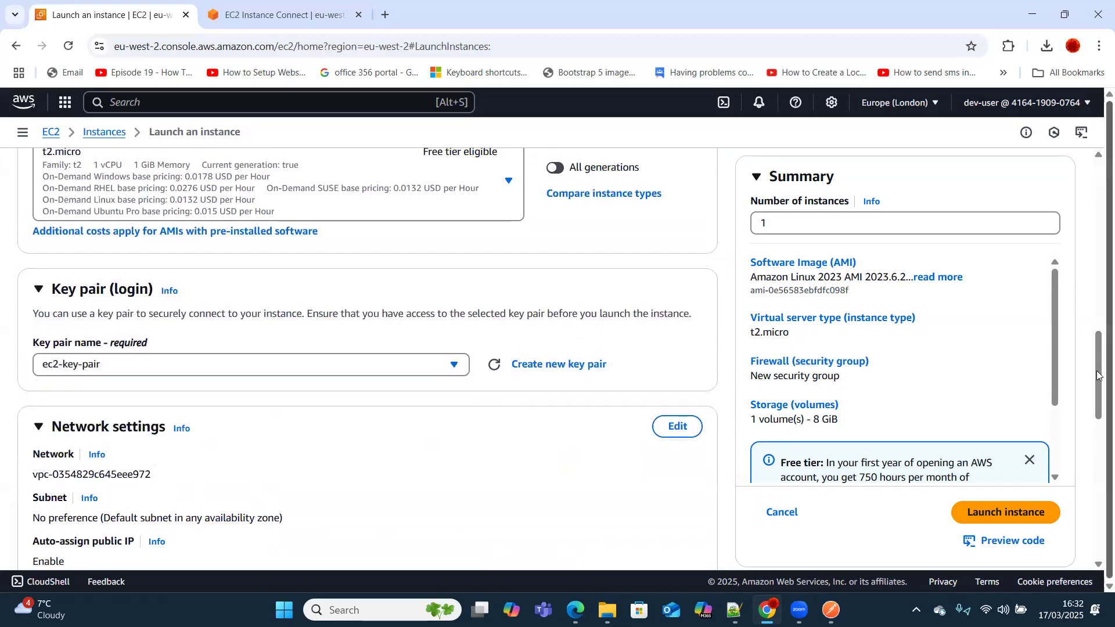
Step: Allow HTTPS and HTTP traffic from the internet in the new security group and launch the instance
left_click_drag(1097, 428, 1097, 447)
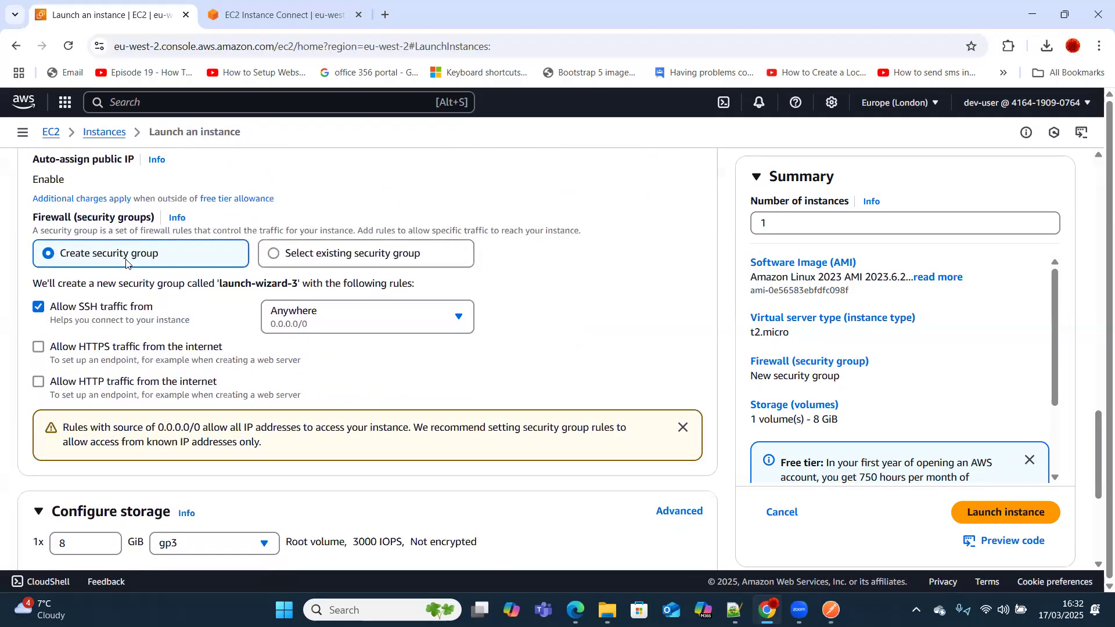
left_click(38, 349)
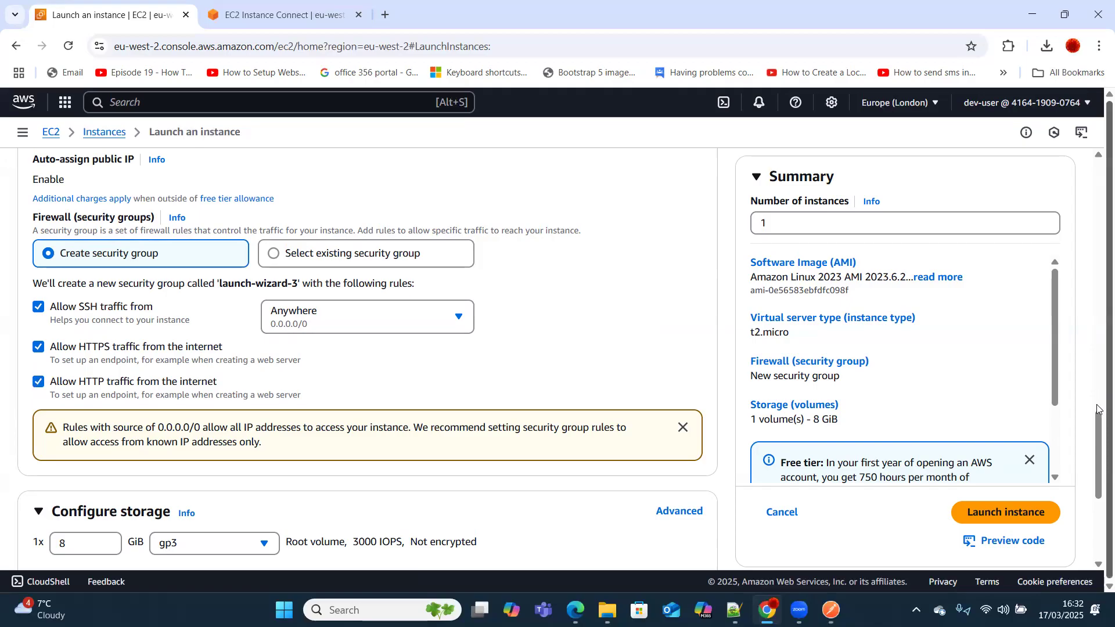
left_click_drag(1097, 427, 838, 214)
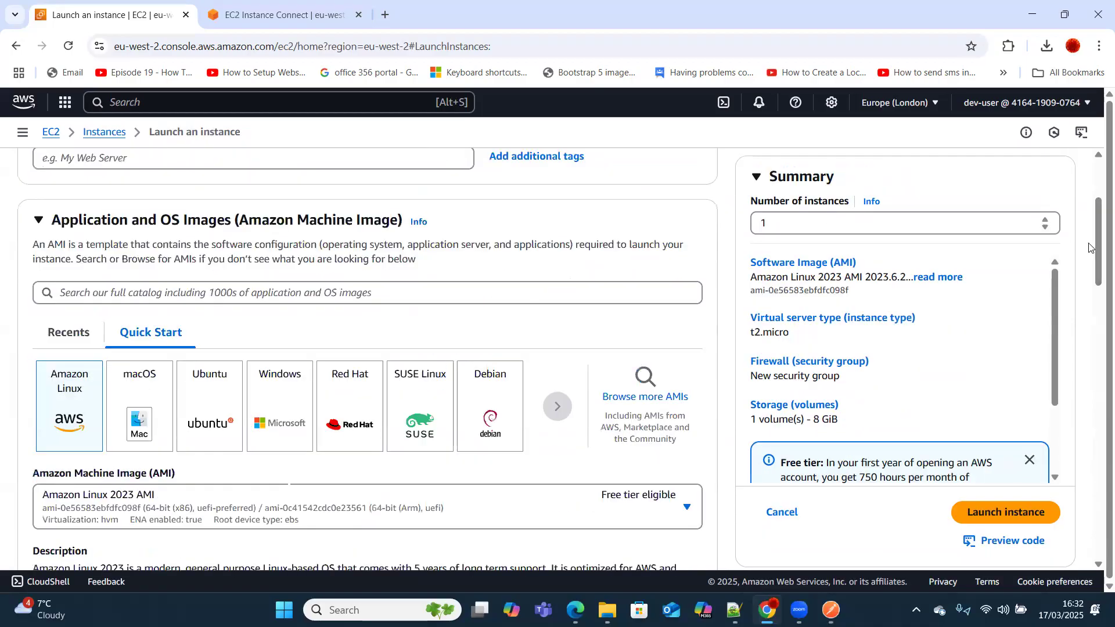
left_click_drag(1096, 215, 1098, 406)
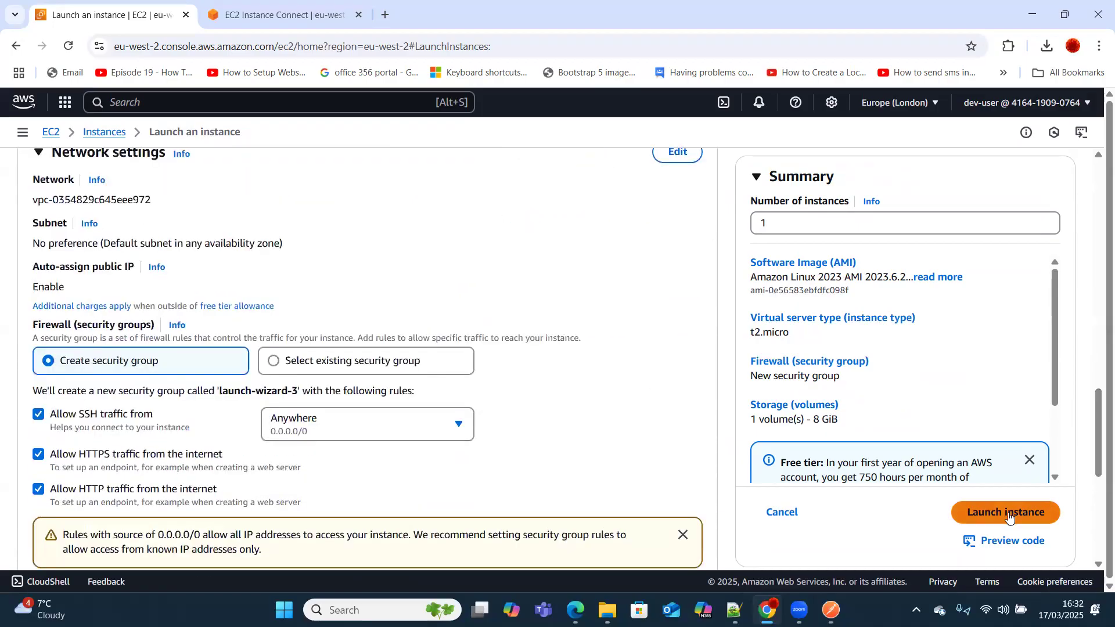
left_click(1029, 510)
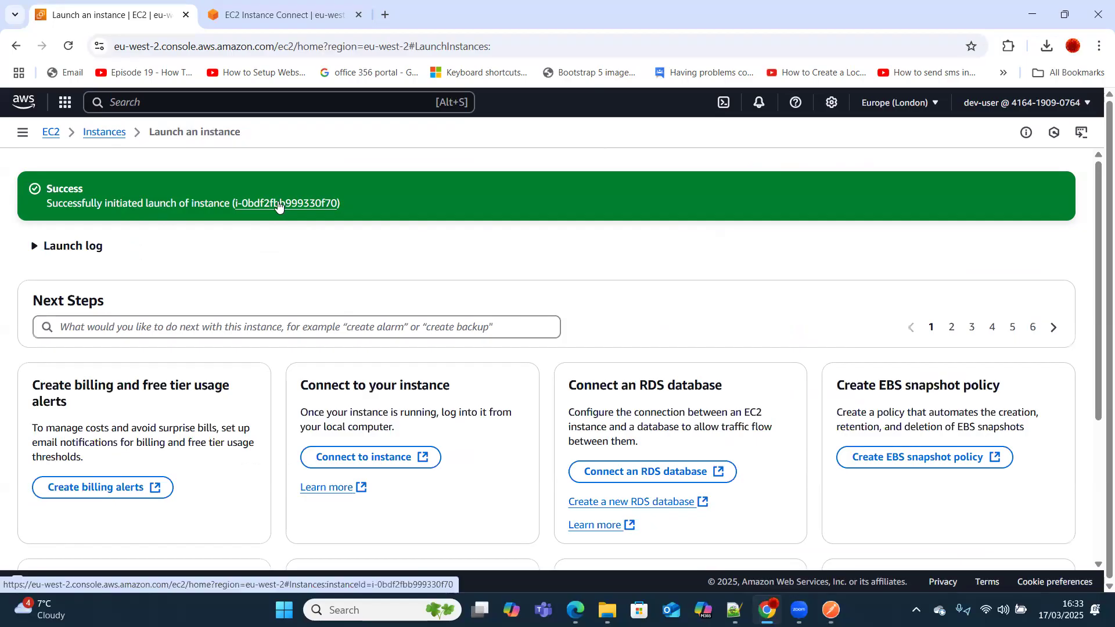
Step: Return to the Instances list, reload it, and close the old EC2 Instance Connect tab
left_click(51, 133)
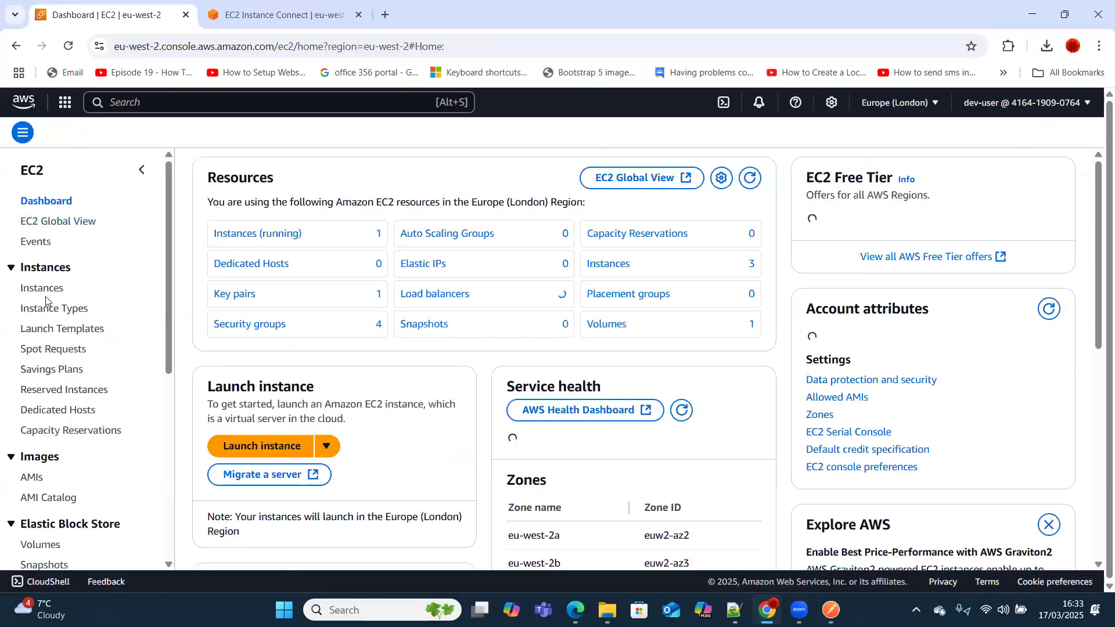
left_click(42, 288)
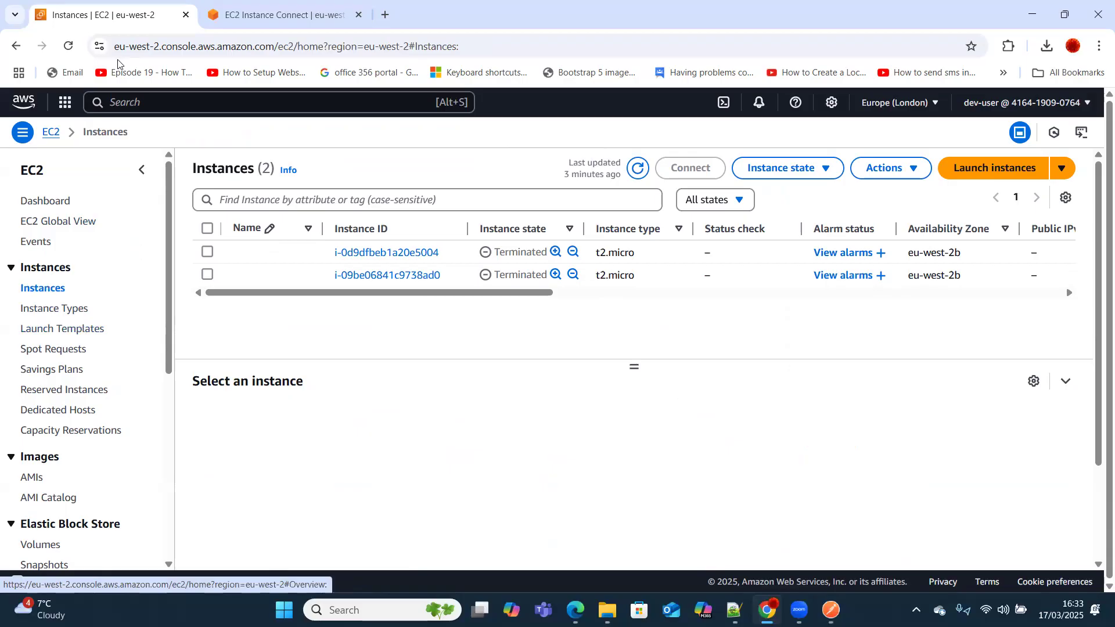
left_click(66, 45)
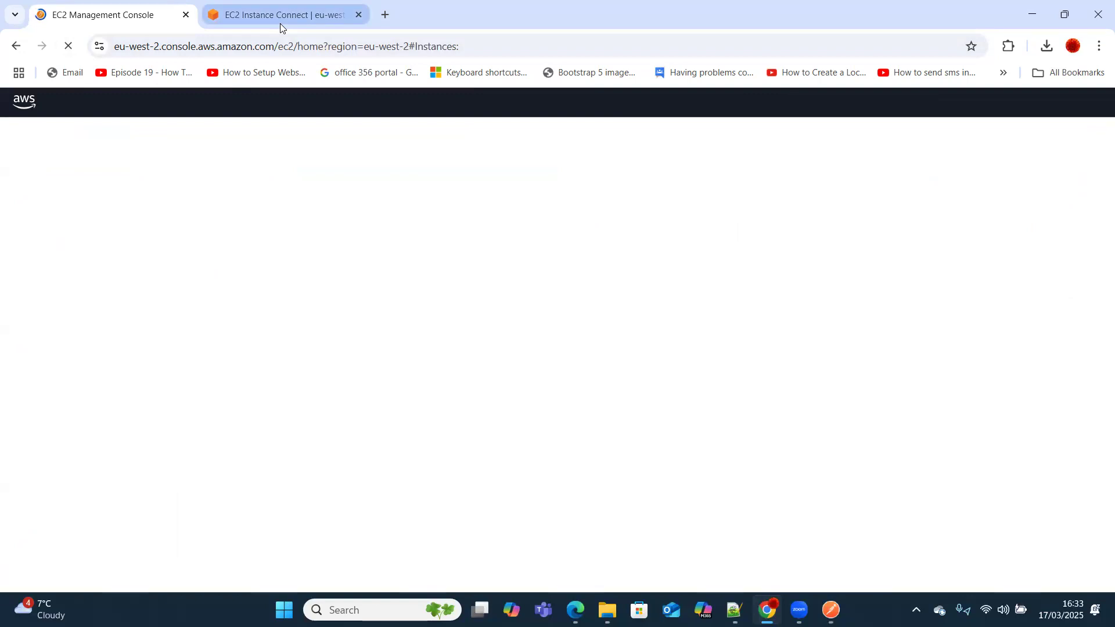
left_click(279, 23)
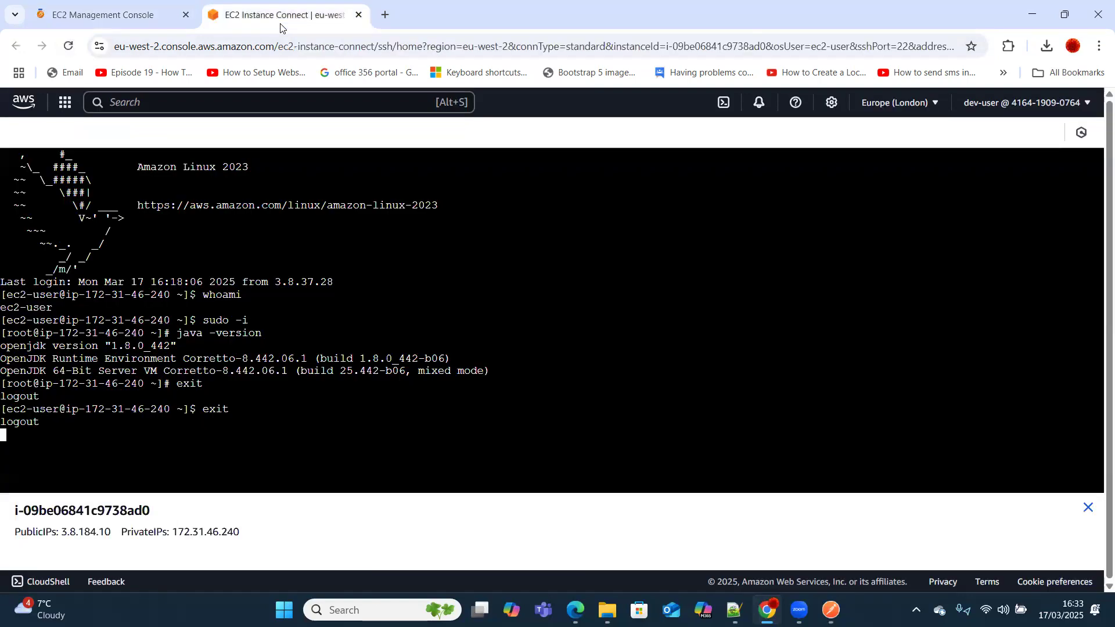
left_click(358, 14)
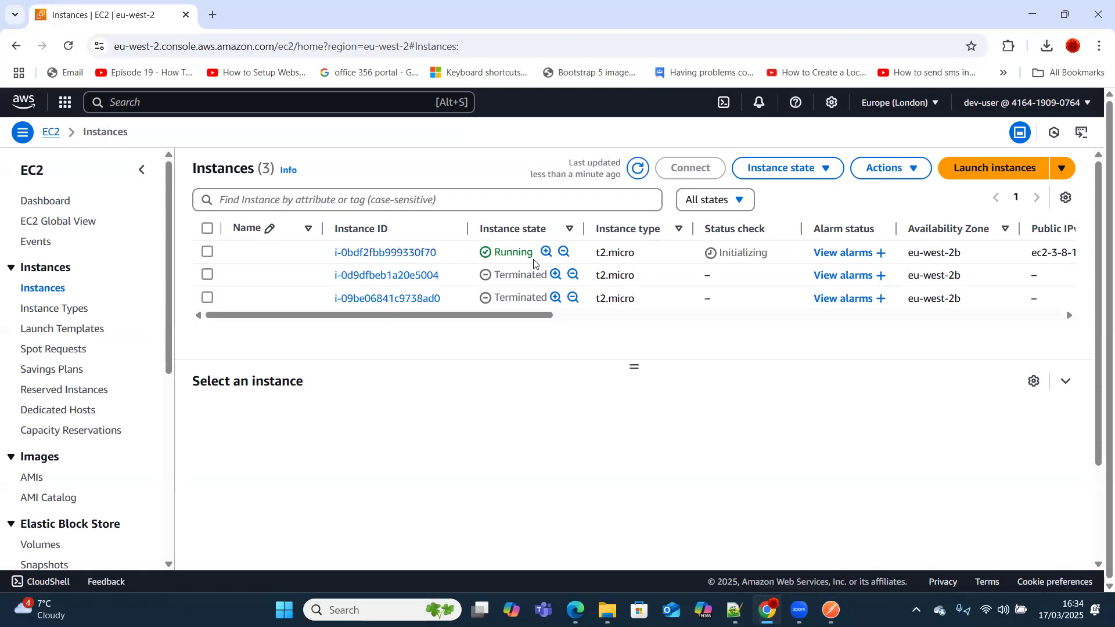
Step: Connect to the running instance through EC2 Instance Connect as ec2-user and check the logged-in user with whoami
left_click(208, 253)
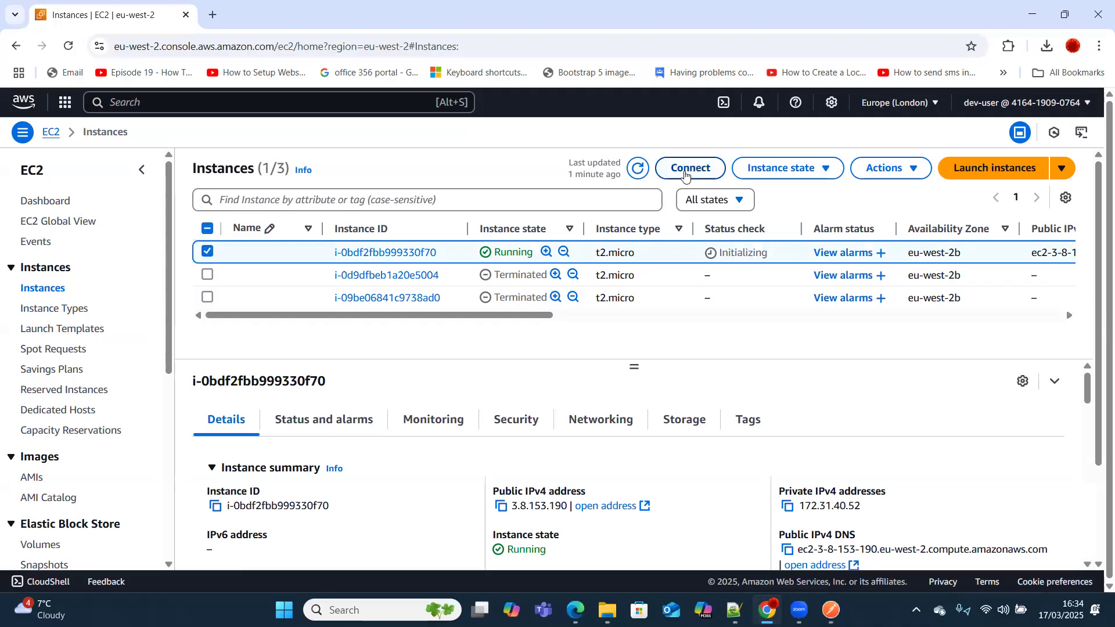
left_click(686, 173)
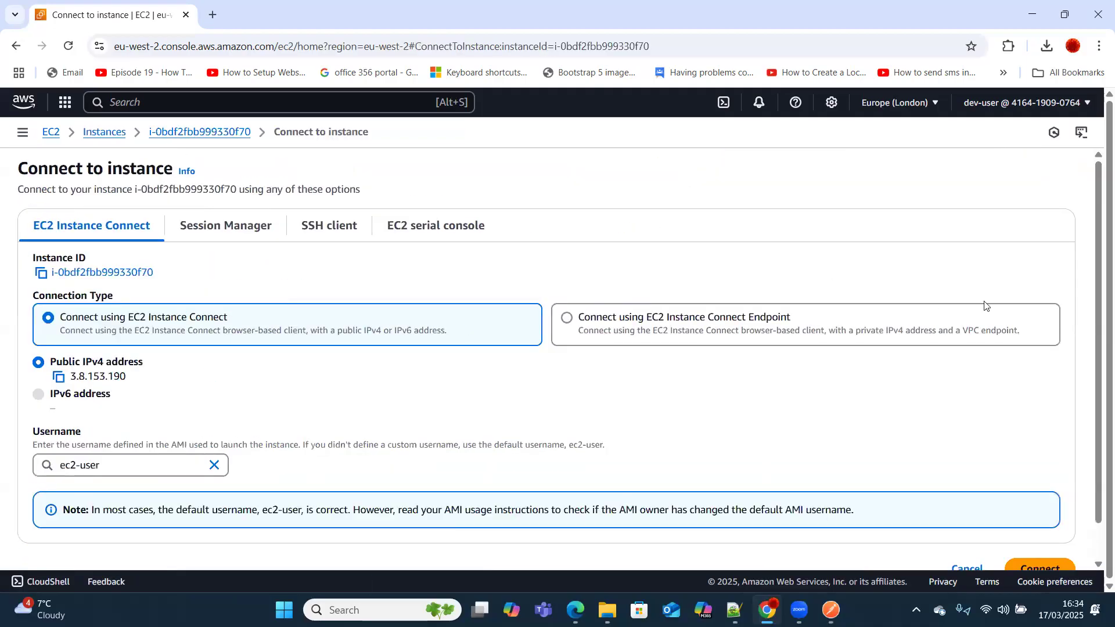
left_click_drag(1097, 191, 1097, 242)
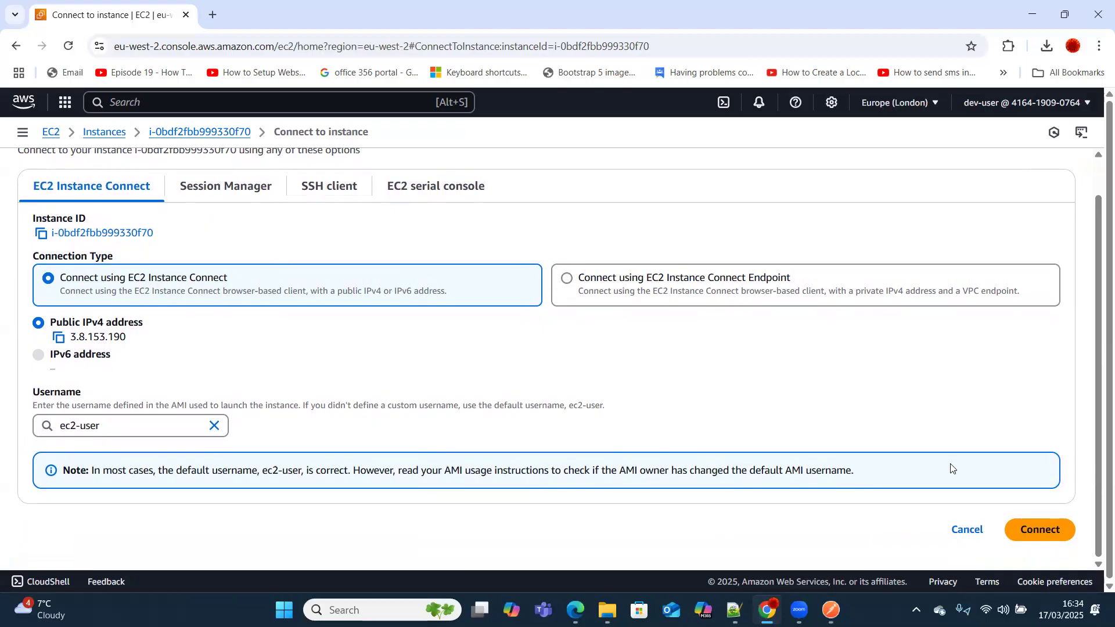
left_click(1026, 530)
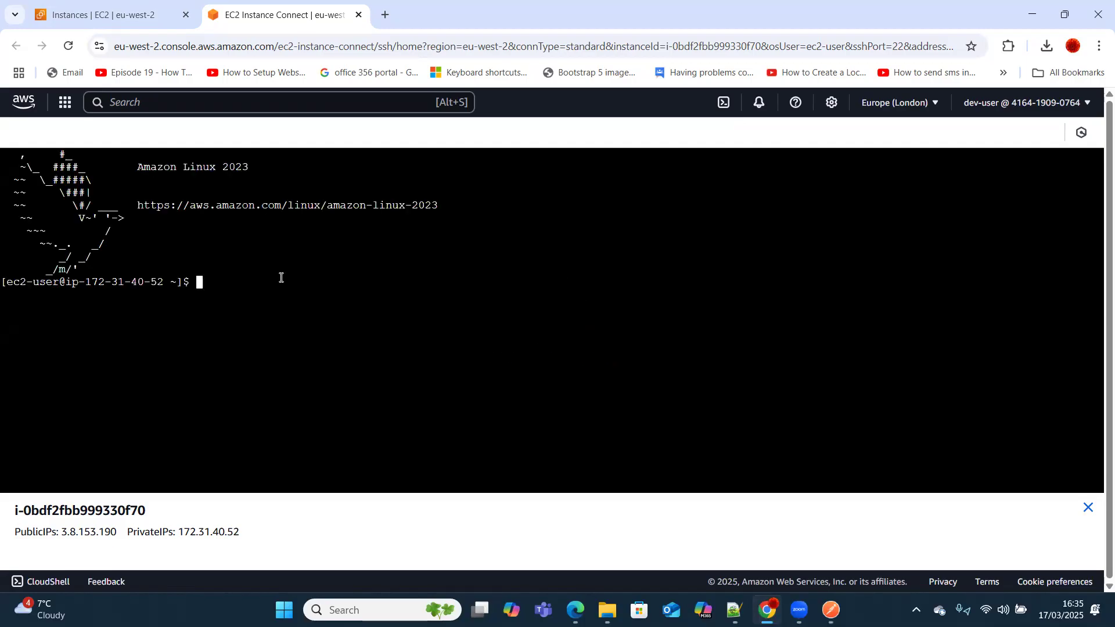
type("whoami")
key("Return")
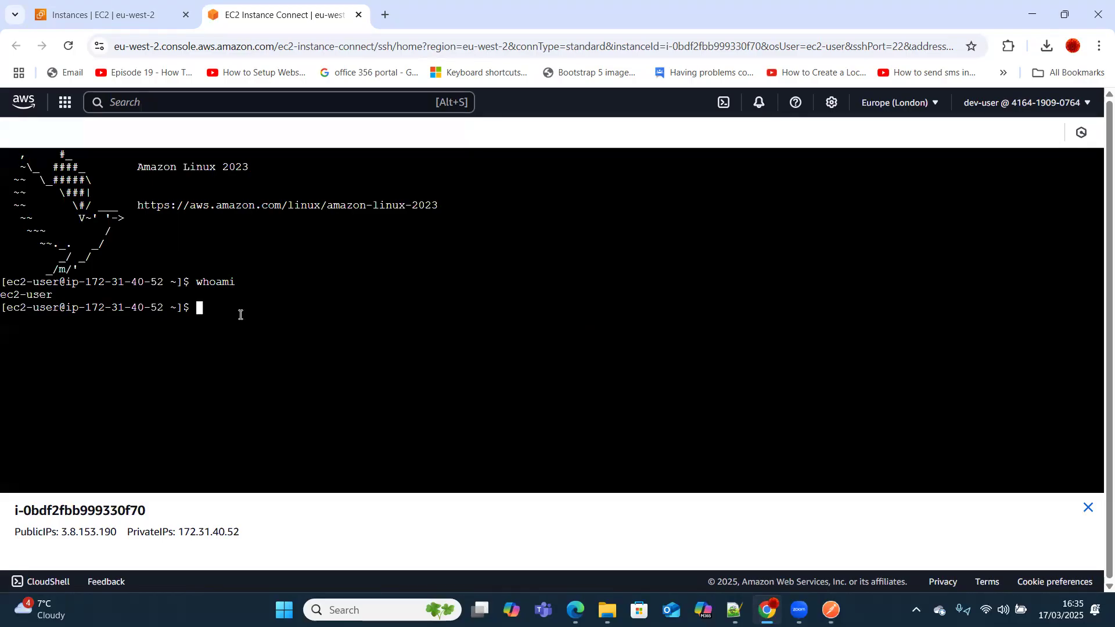
Step: Switch to a root shell with sudo -i and check the logged-in user with whoami
type("sudo -i")
key("Return")
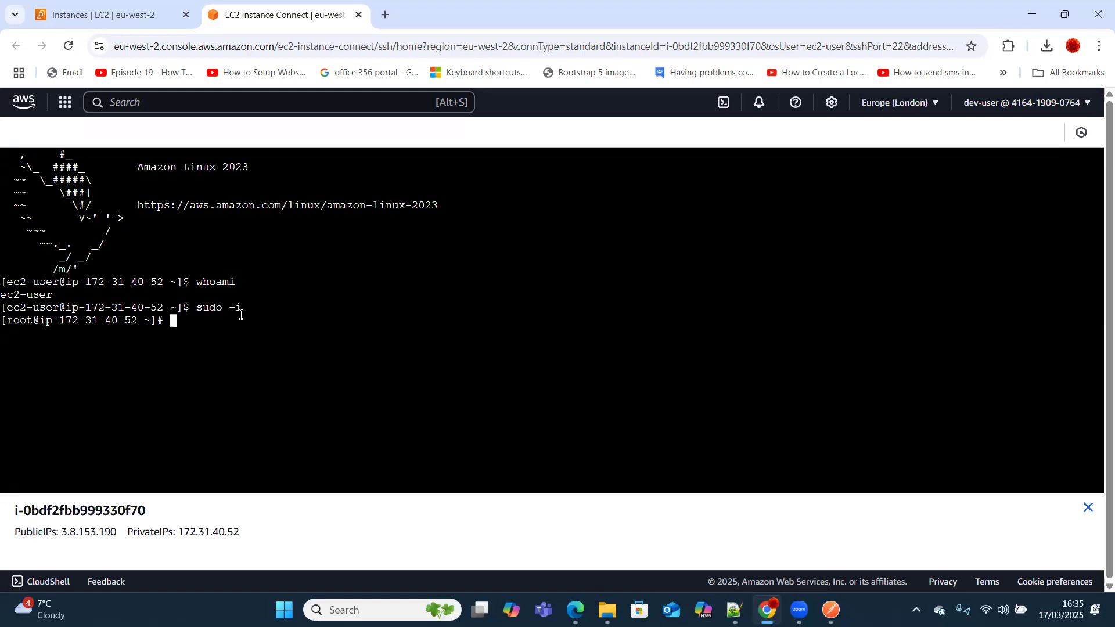
type("whoami")
key("Return")
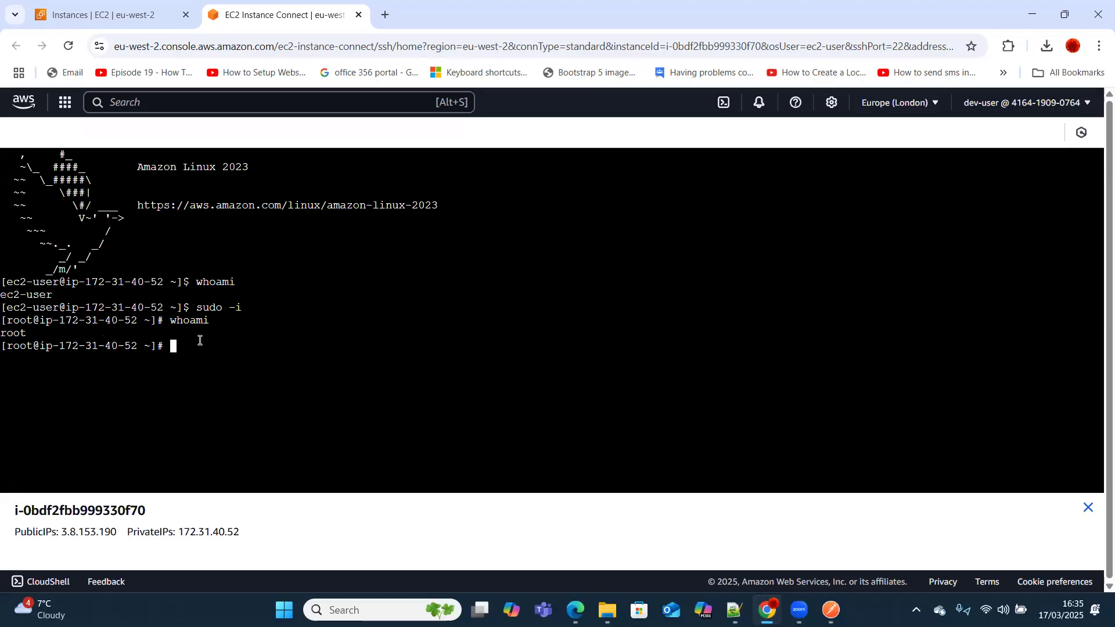
Step: Check whether Java is installed by running java --version and java -version
type("java --version")
key("Return")
key("Up")
key("BackSpace")
key("BackSpace")
key("BackSpace")
key("BackSpace")
key("BackSpace")
key("BackSpace")
key("BackSpace")
key("BackSpace")
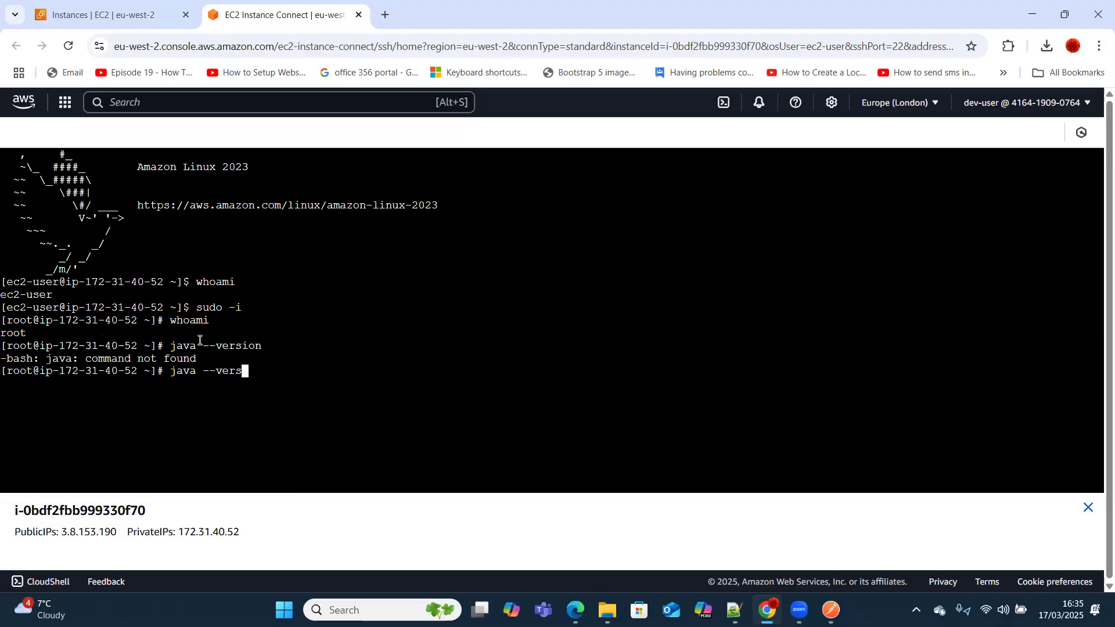
type("version")
key("Return")
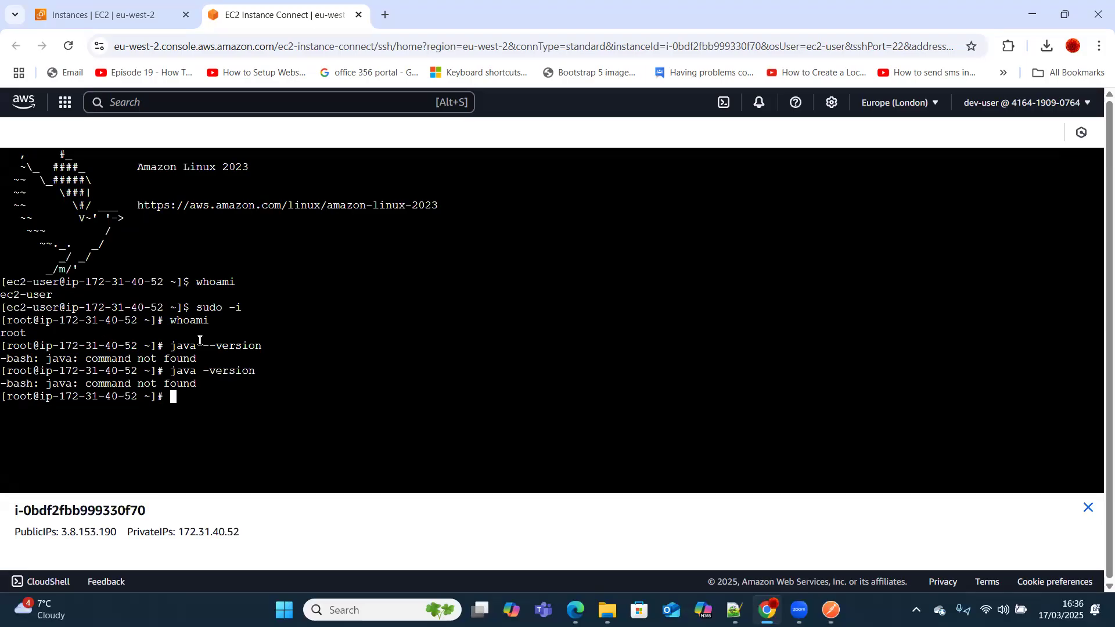
Step: Install the java-1.8.0 package with yum and accept the installation of its dependencies
type("yum install java-1.8.0")
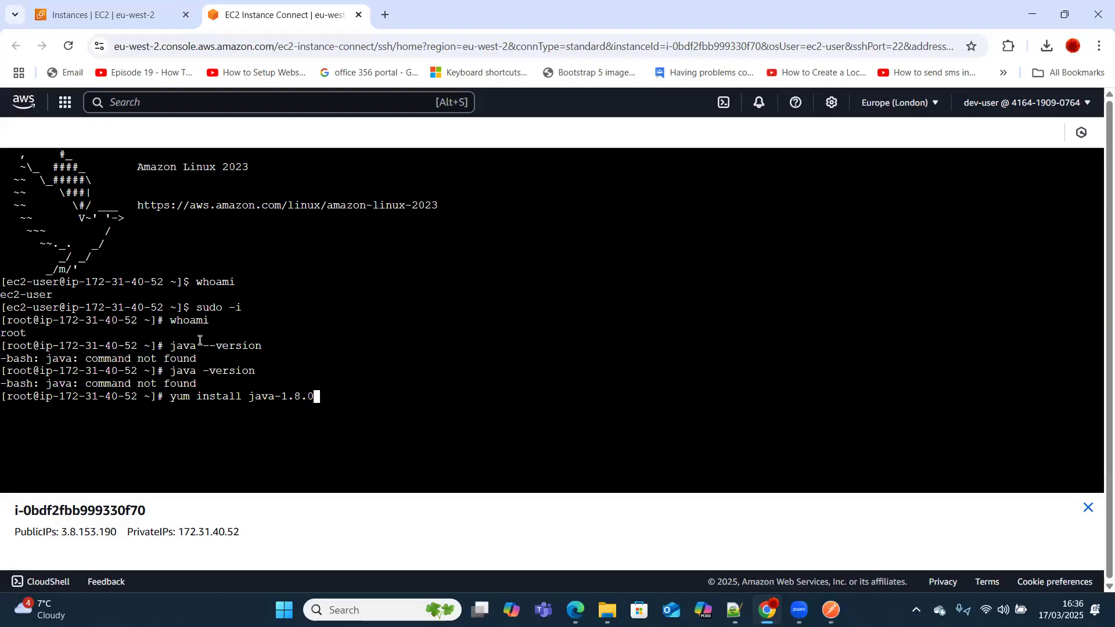
key("Return")
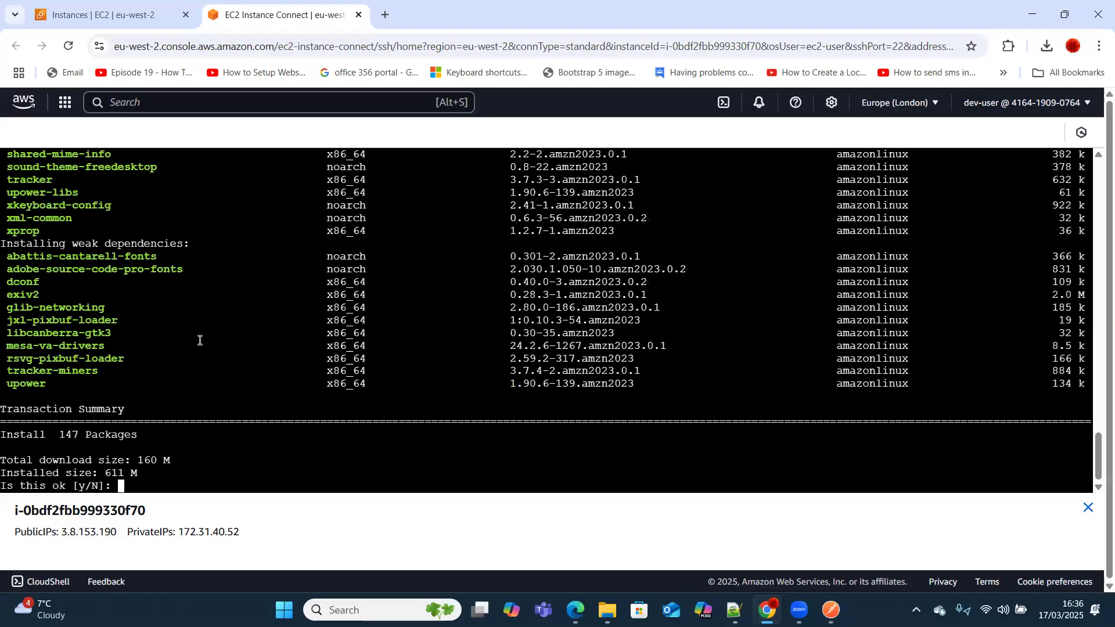
type("y")
key("Return")
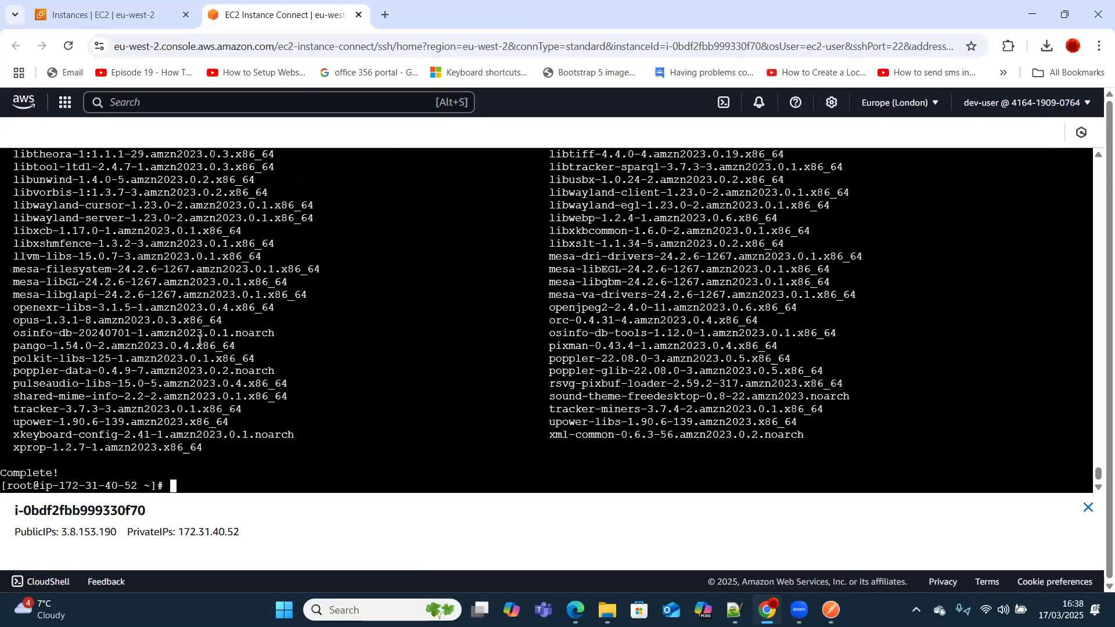
Step: Verify the Java installation with java -version and exit the root shell back to ec2-user
type("java -version")
key("Return")
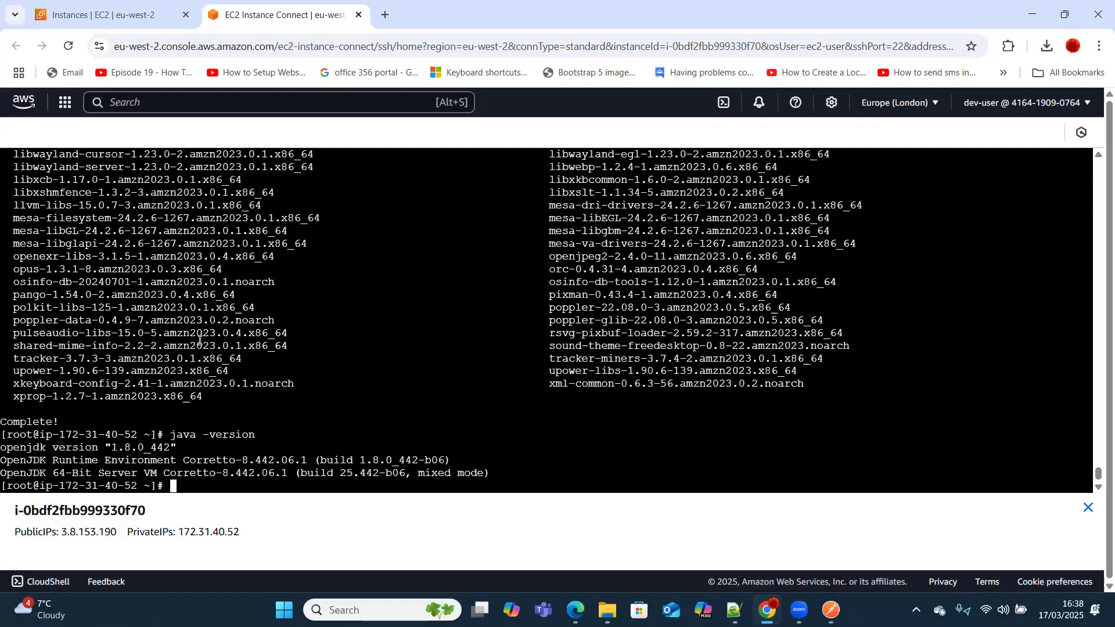
type("exit")
key("Return")
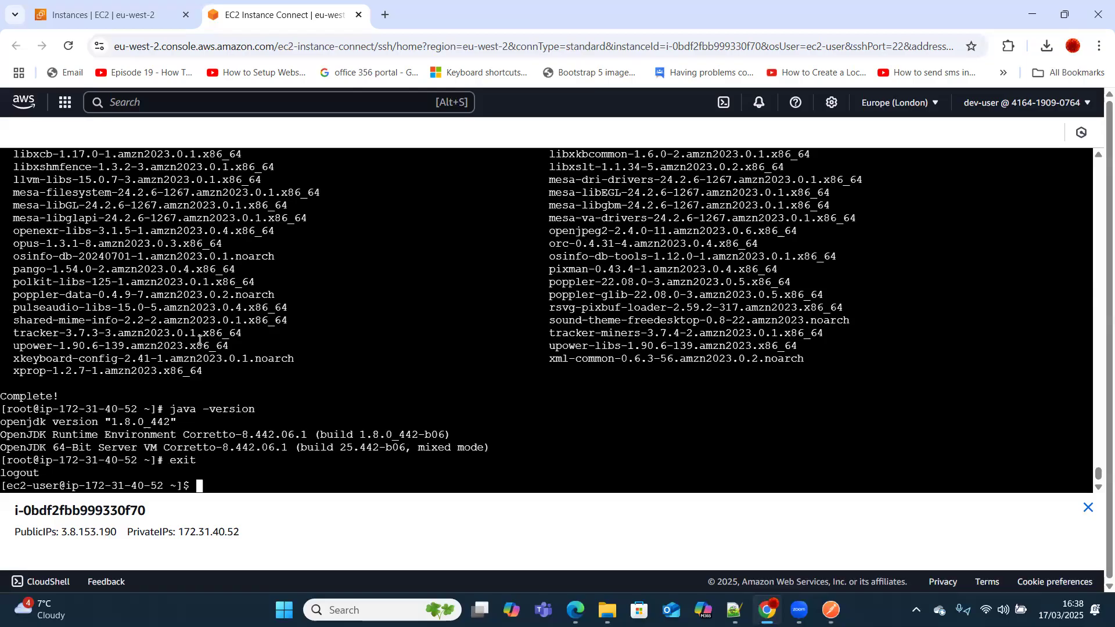